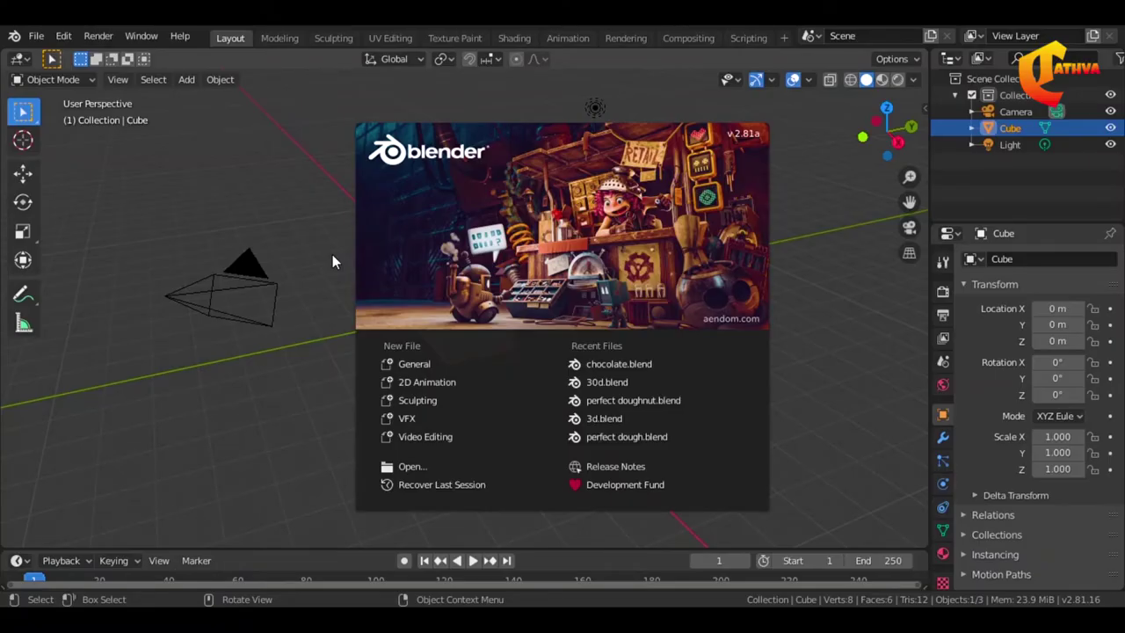
Close the splash screen and select the Light object in the viewport
left_click(332, 255)
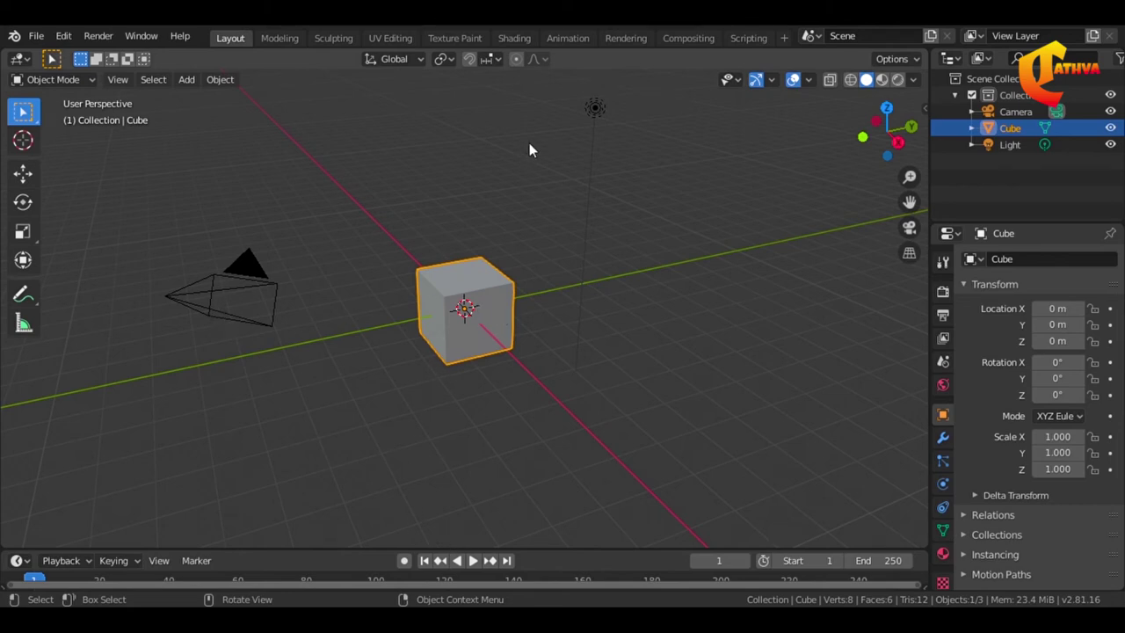
left_click(591, 109)
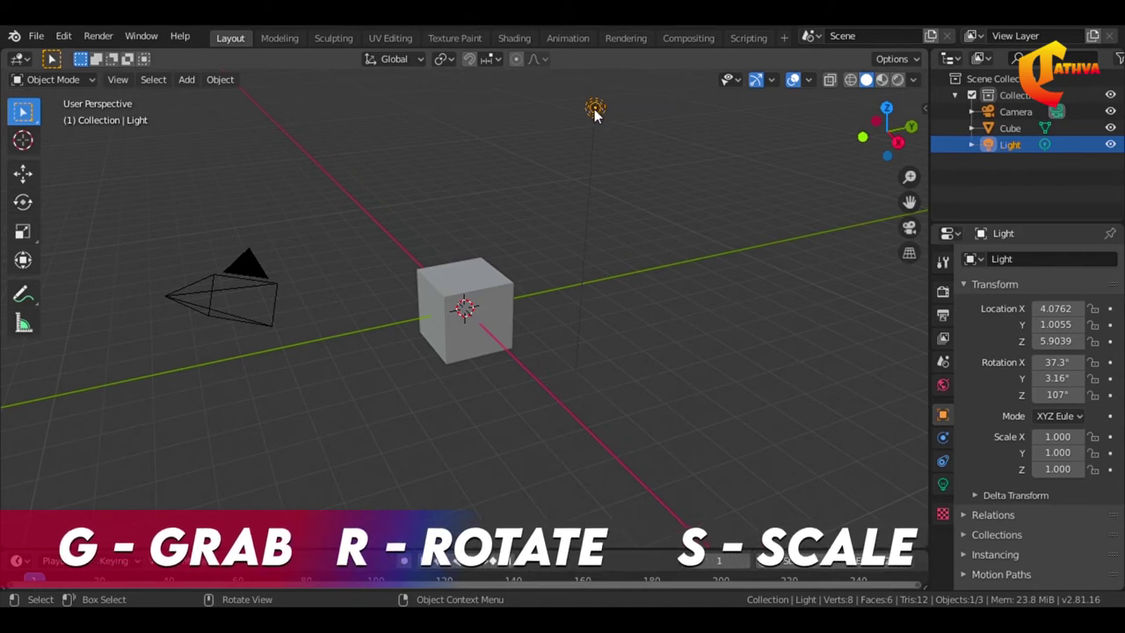
Move the light to about X 4.52, Y 1.39, Z 5.40, then select the camera
left_click_drag(594, 109, 612, 143)
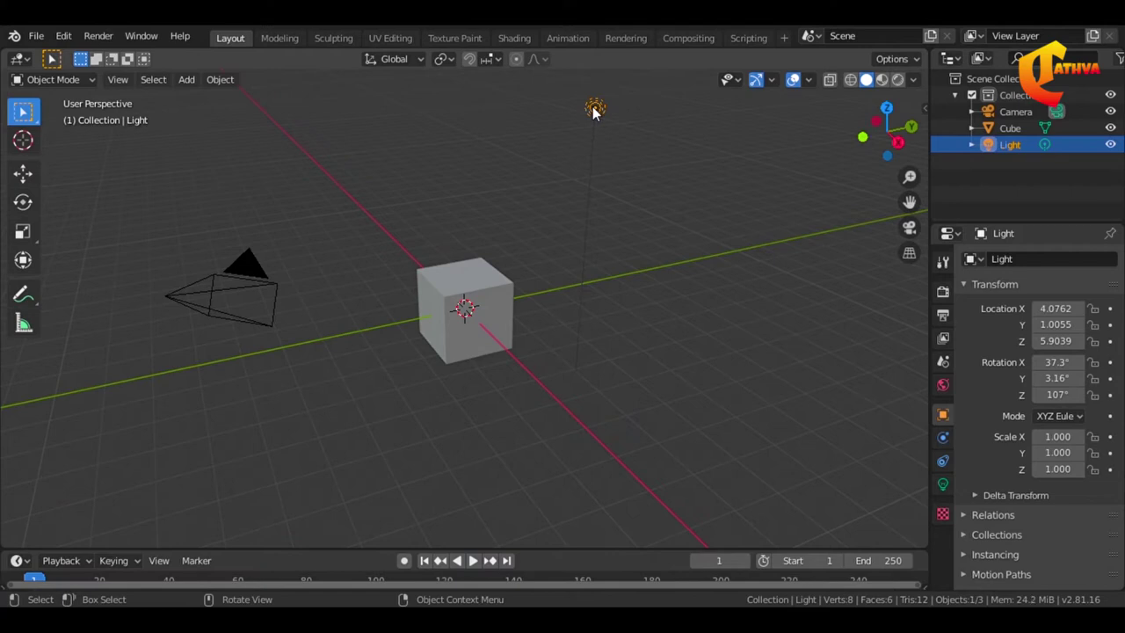
key("g")
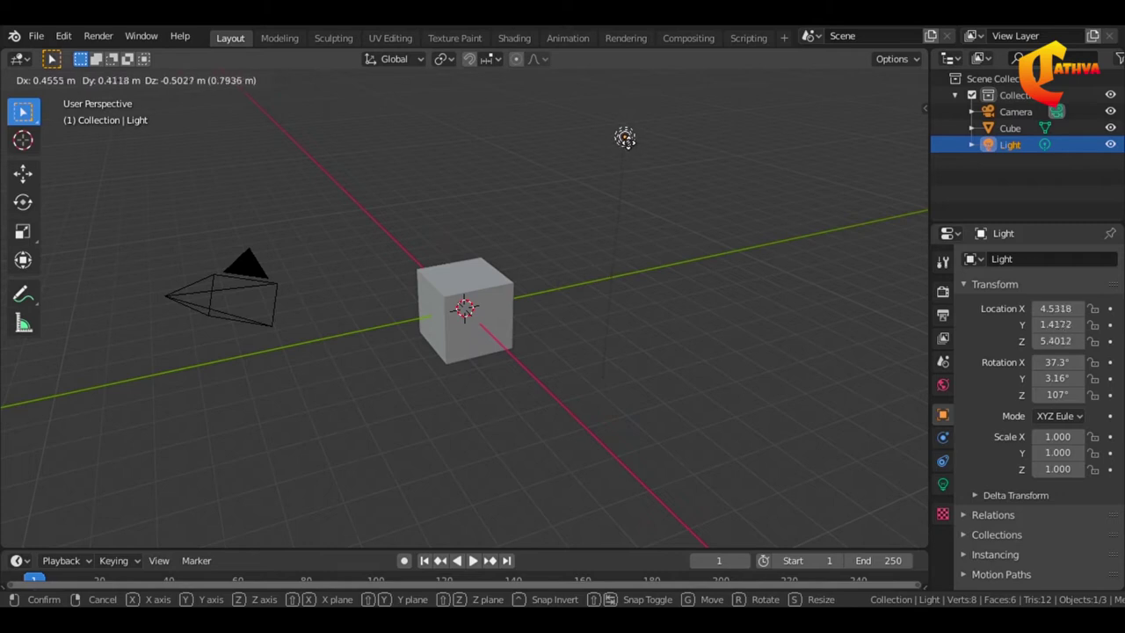
left_click(623, 138)
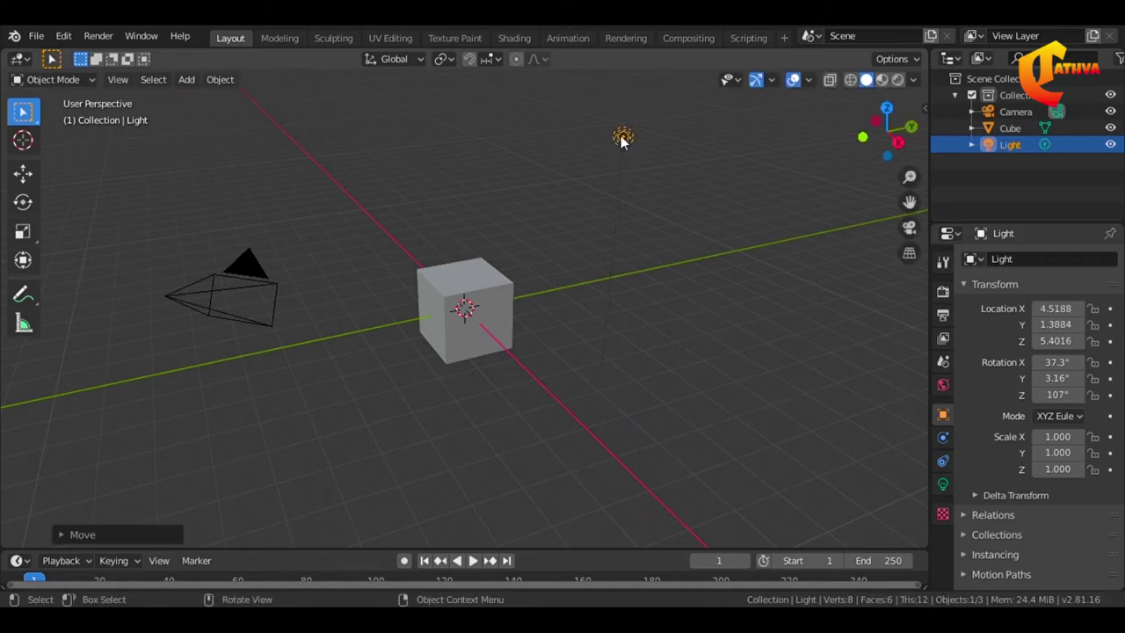
left_click(267, 279)
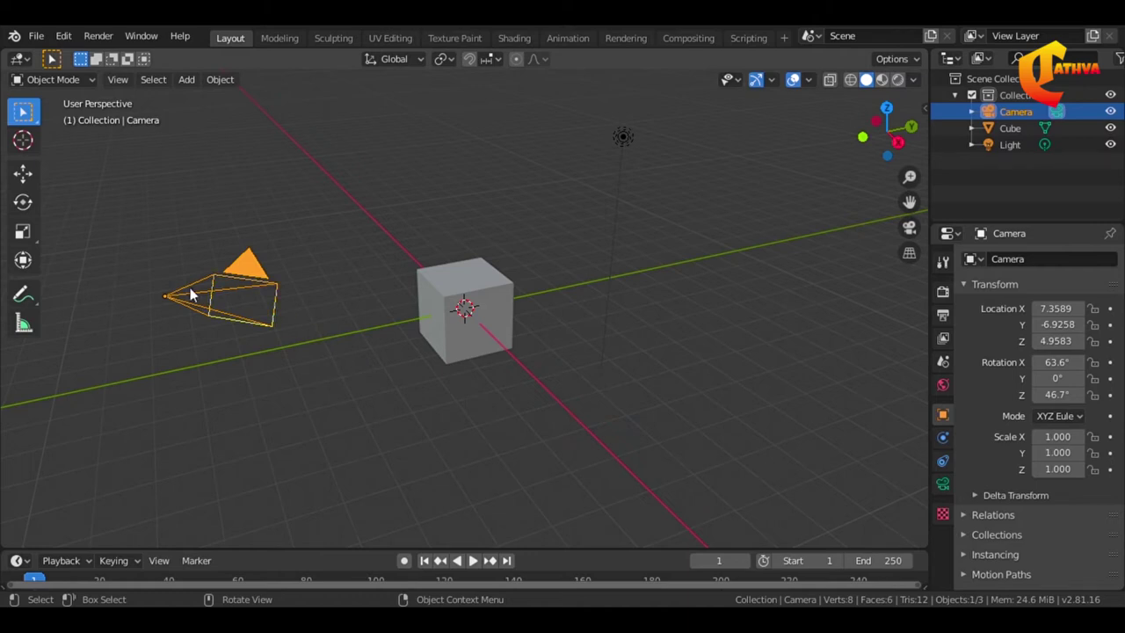
left_click(907, 228)
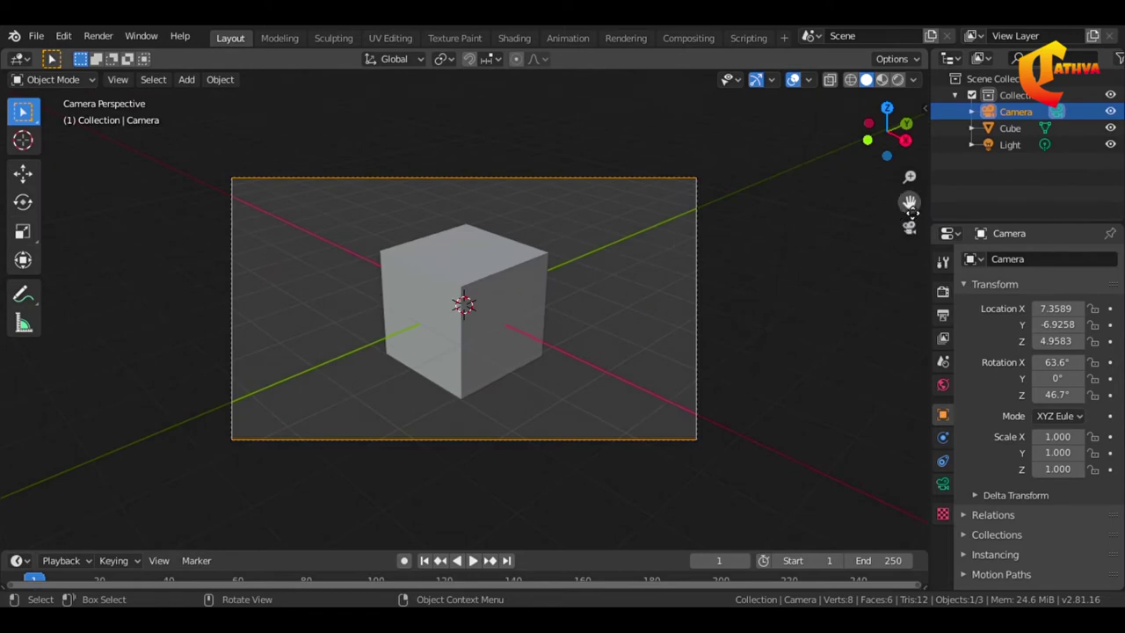
left_click(910, 229)
left_click_drag(909, 223, 241, 287)
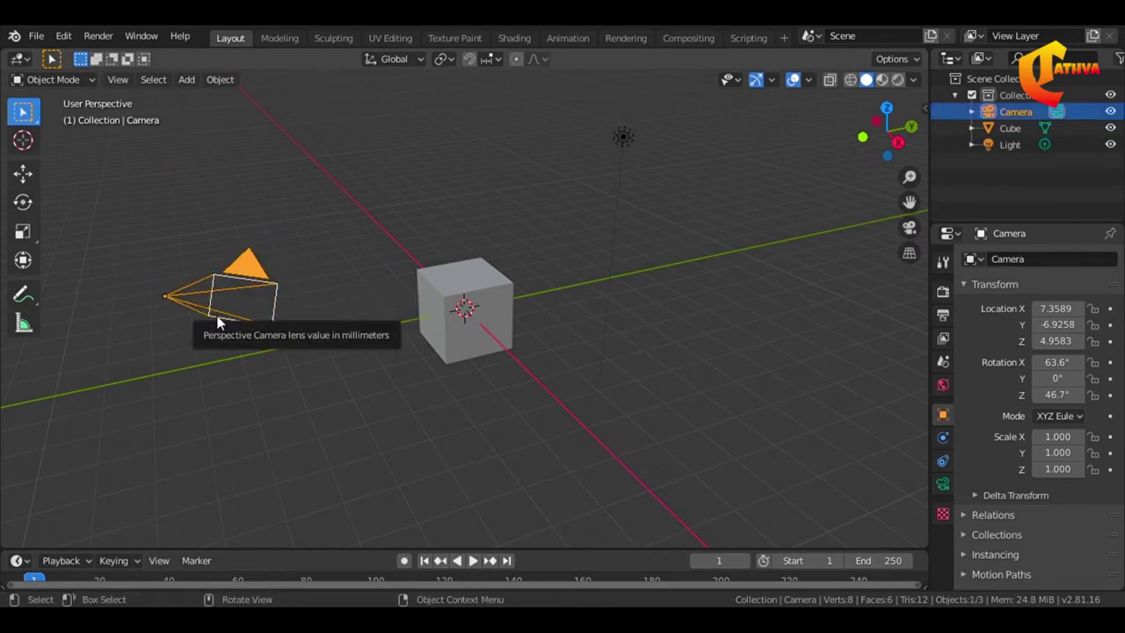
key("g")
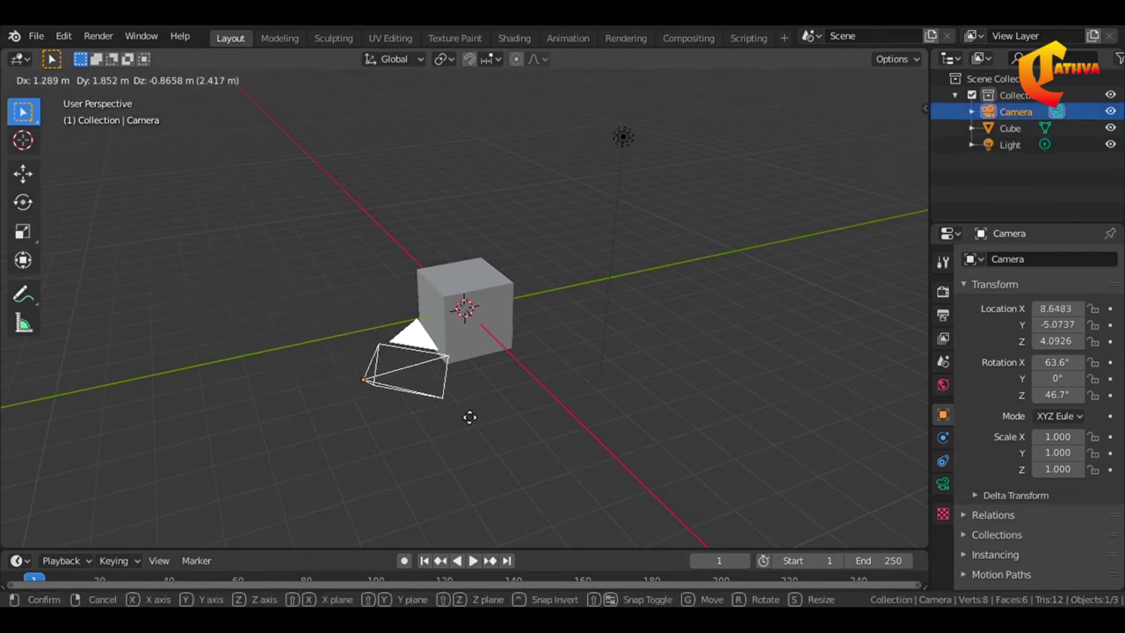
key("ctrl")
key("ctrl")
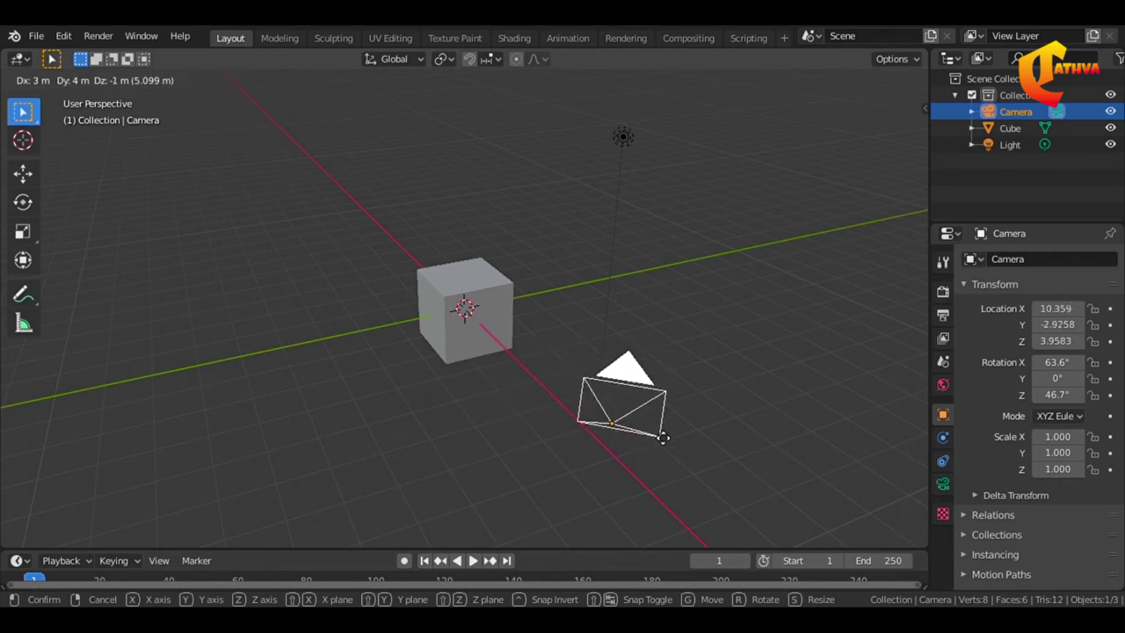
left_click(656, 429)
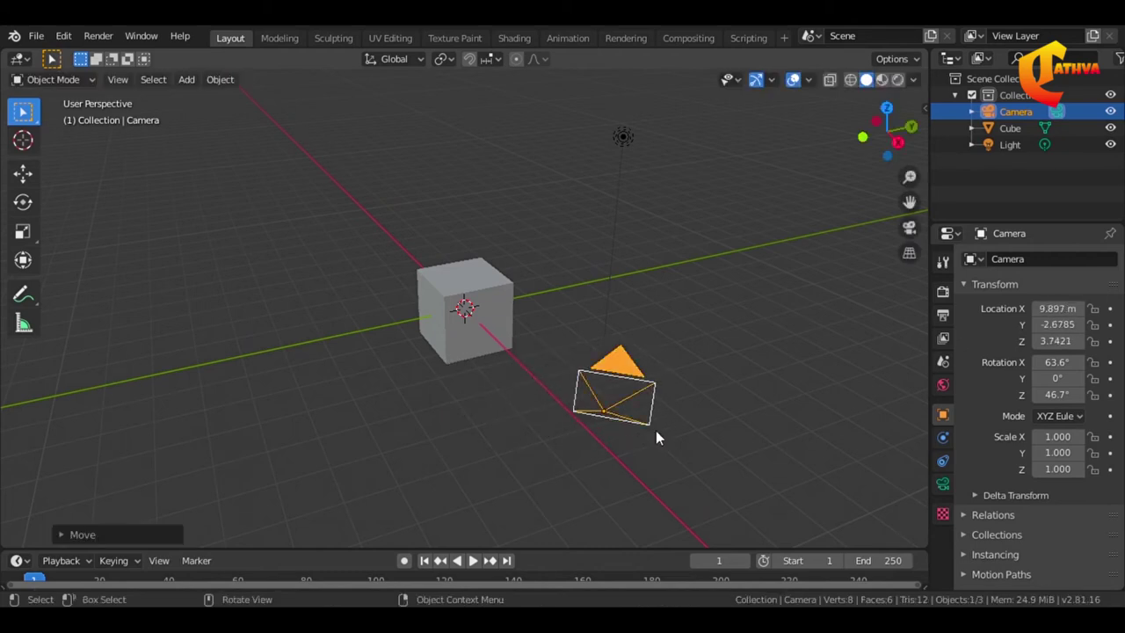
key("ctrl+z")
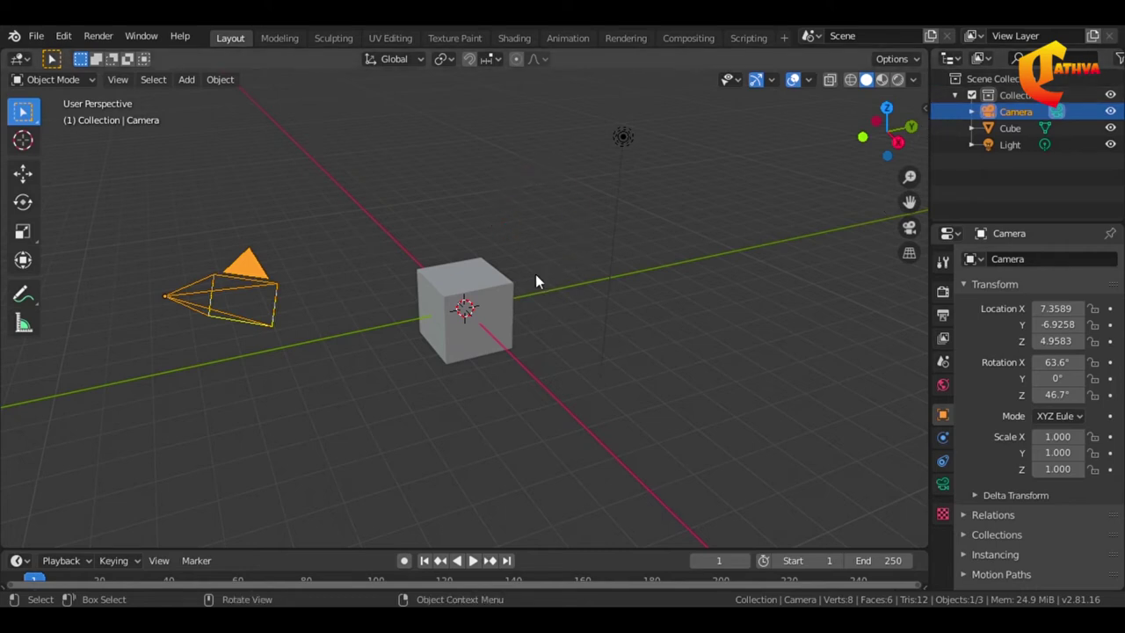
Shift the cube to about -0.19, -0.01, 0.33, tilt it to -54.6°, 7.21°, -33.8°, and undo a trial scale
left_click(499, 285)
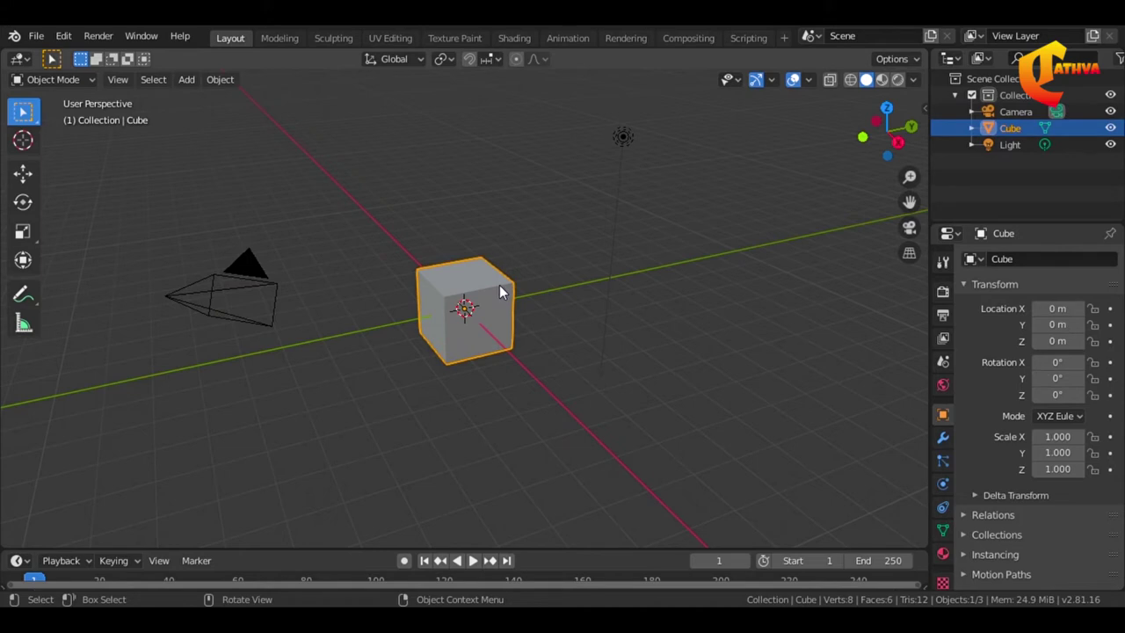
key("g")
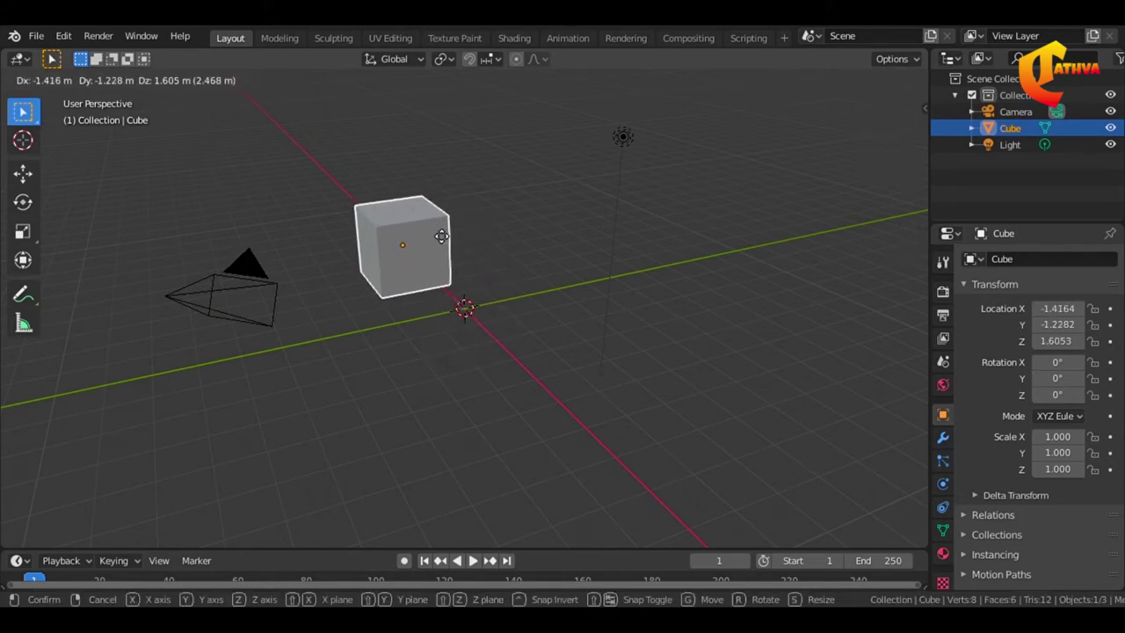
left_click(498, 278)
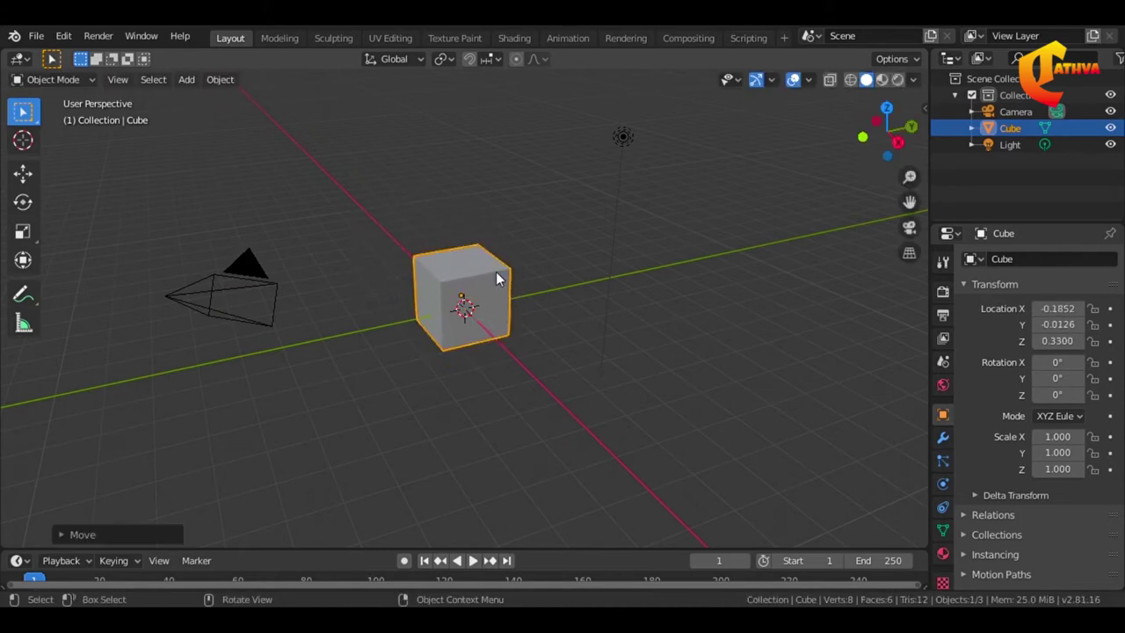
key("r")
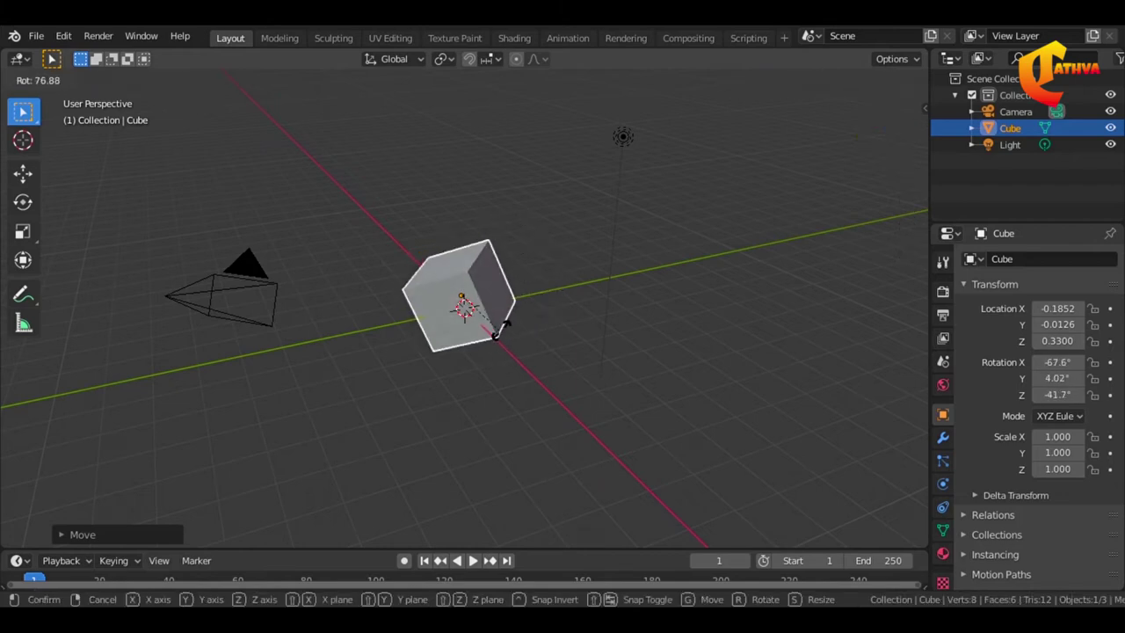
left_click(506, 323)
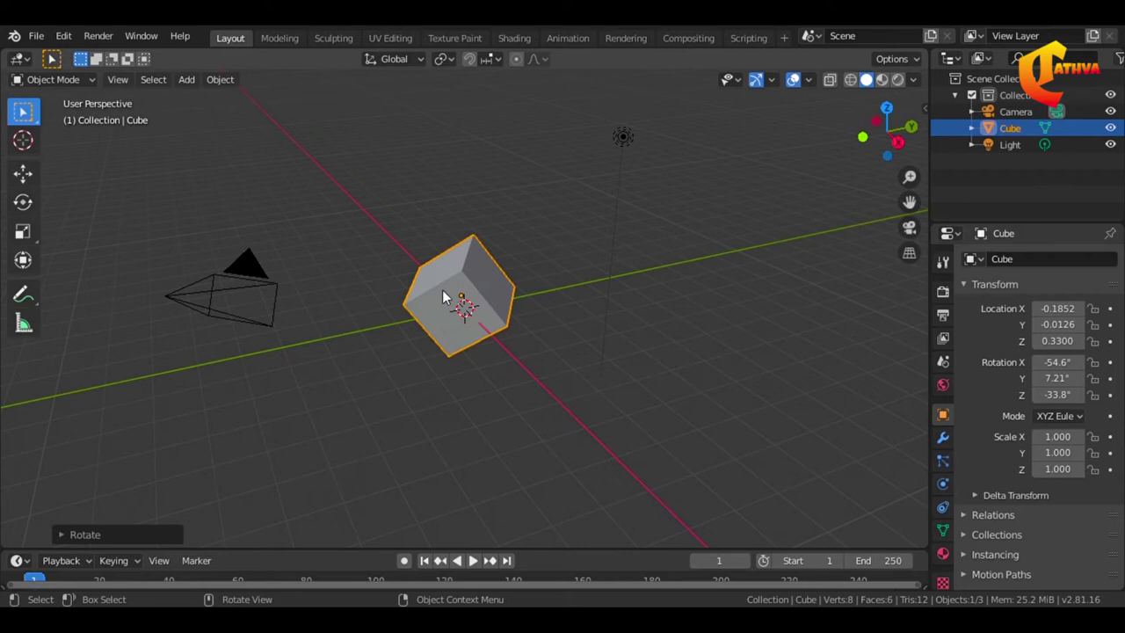
key("s")
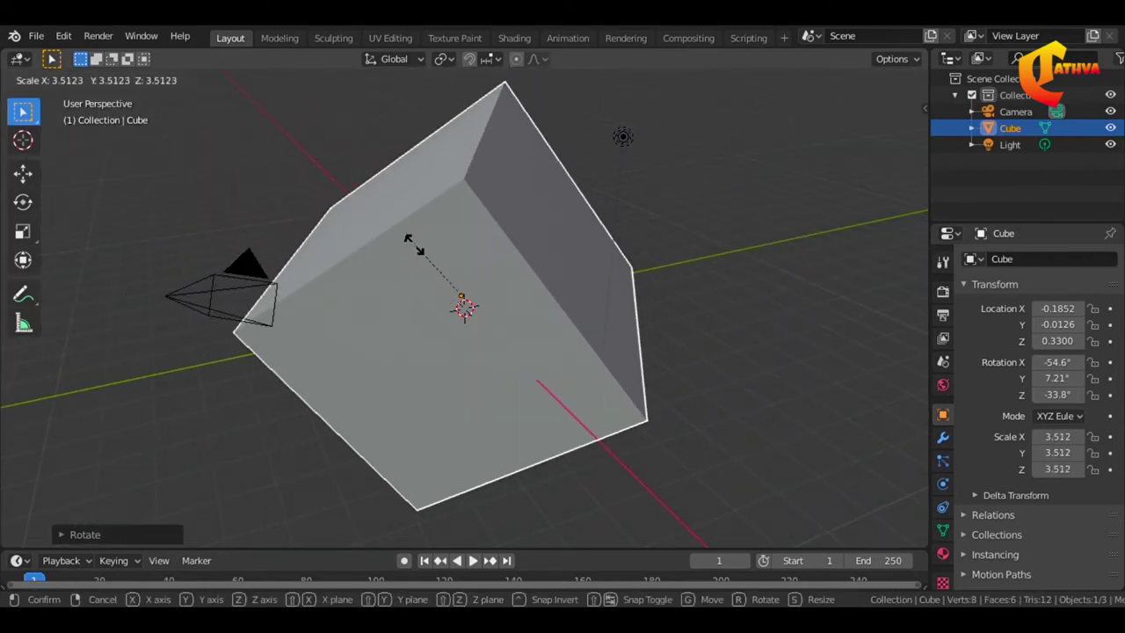
left_click(487, 275)
key("alt+s")
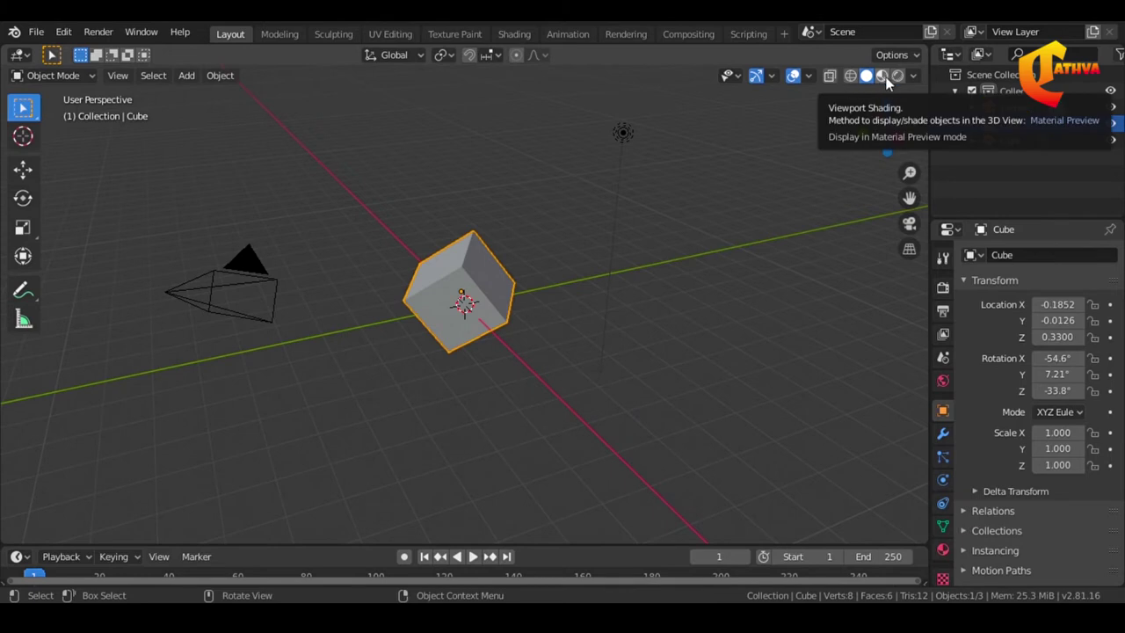
Preview the deselected scene in material preview and rendered shading, then return to solid
left_click(882, 75)
key("alt+a")
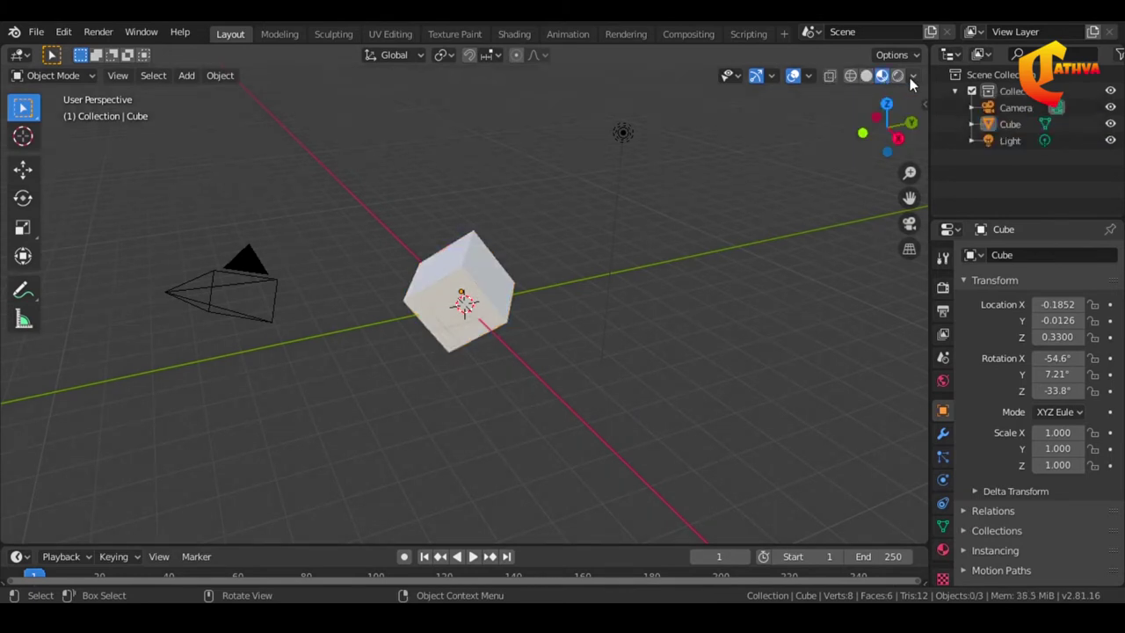
left_click(901, 77)
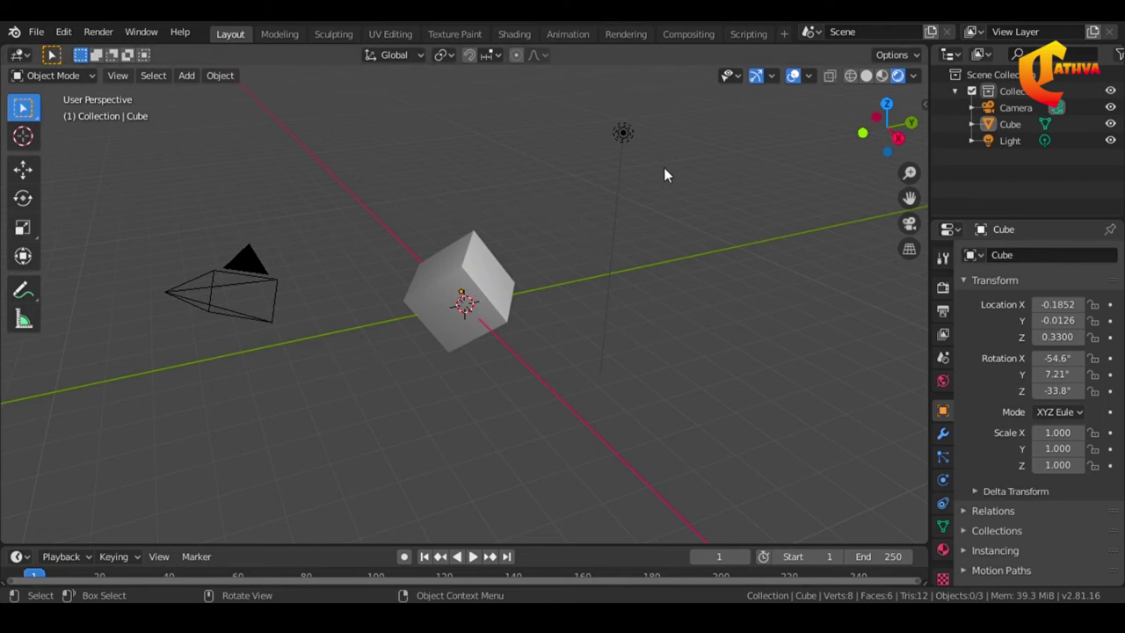
left_click(867, 76)
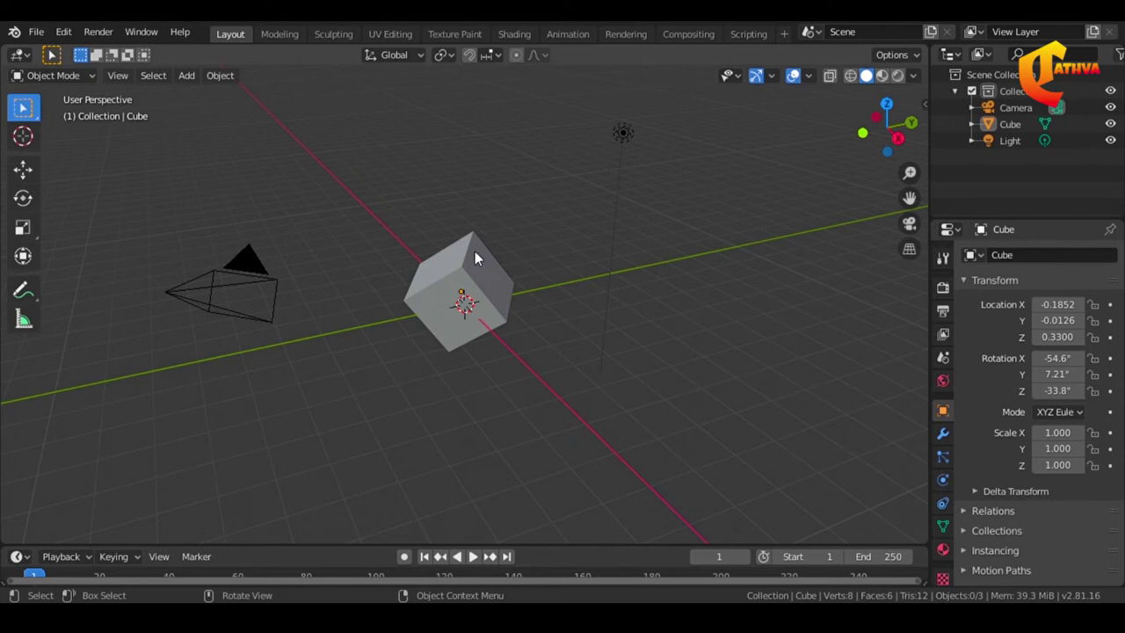
Show the scene as a wireframe, then switch back to solid shading
left_click(850, 76)
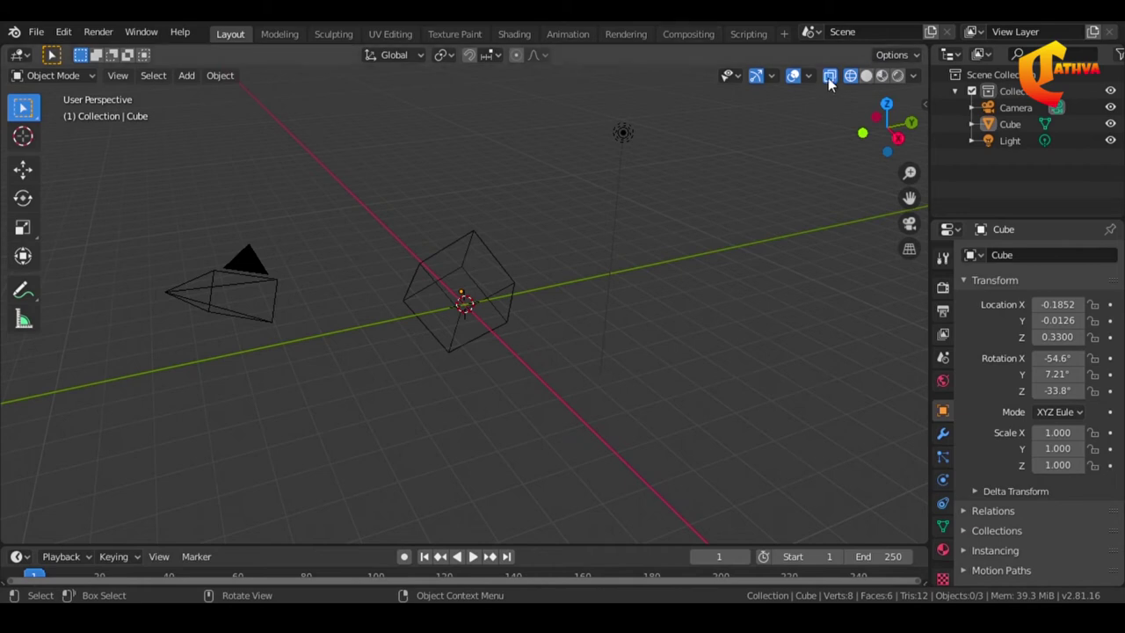
left_click(865, 75)
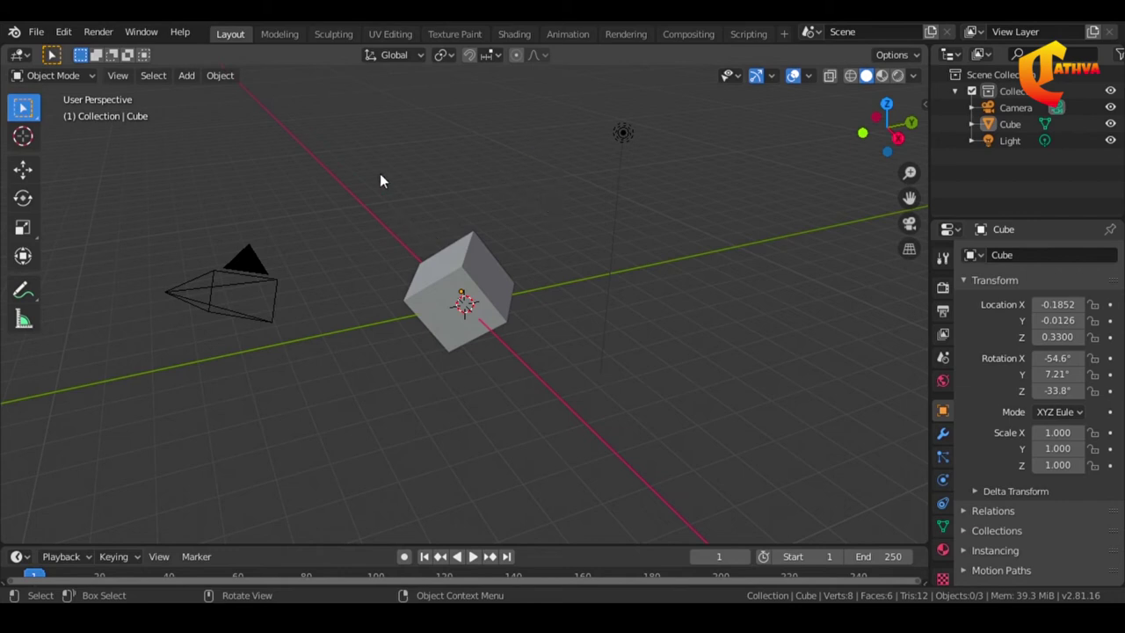
key("grave")
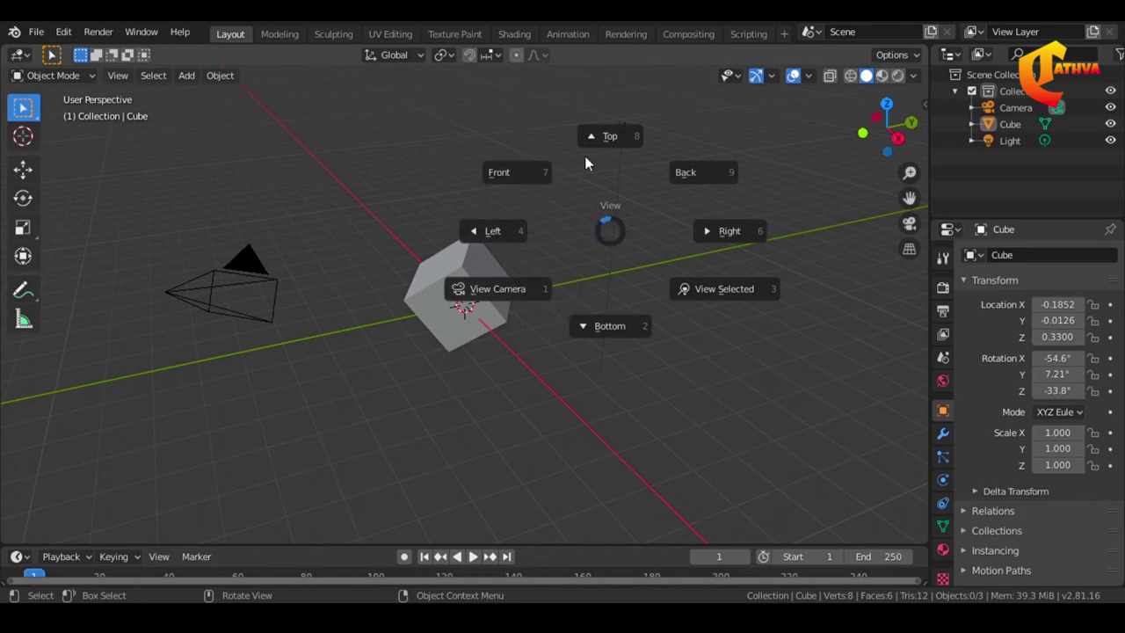
View the cube from the Right, Top and Front presets, then orbit back to perspective and zoom out
left_click(727, 232)
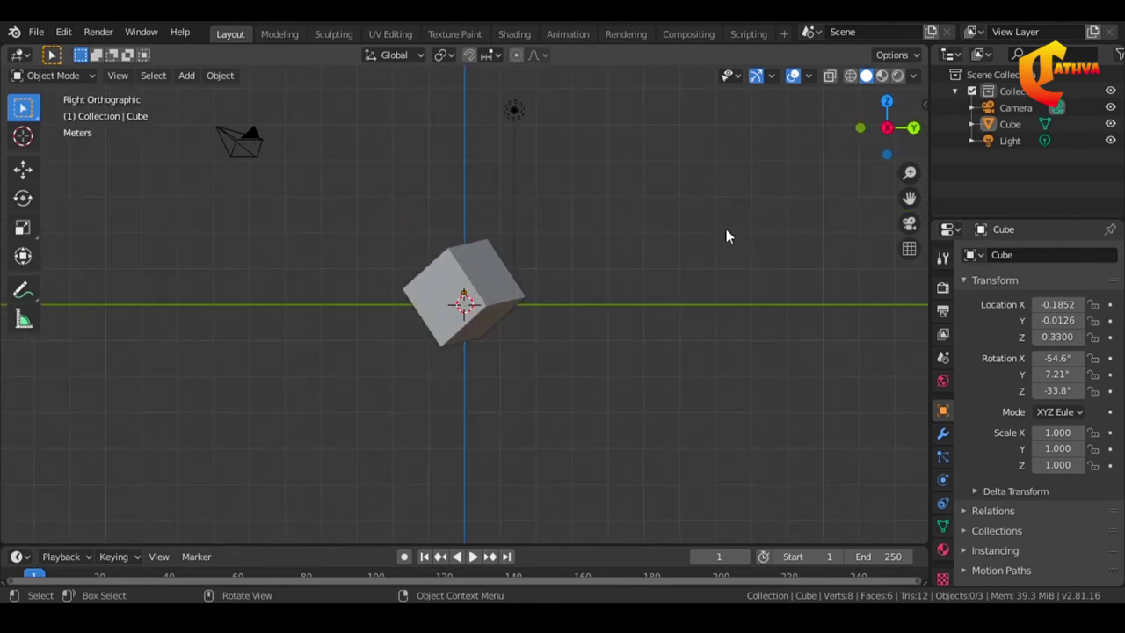
key("grave")
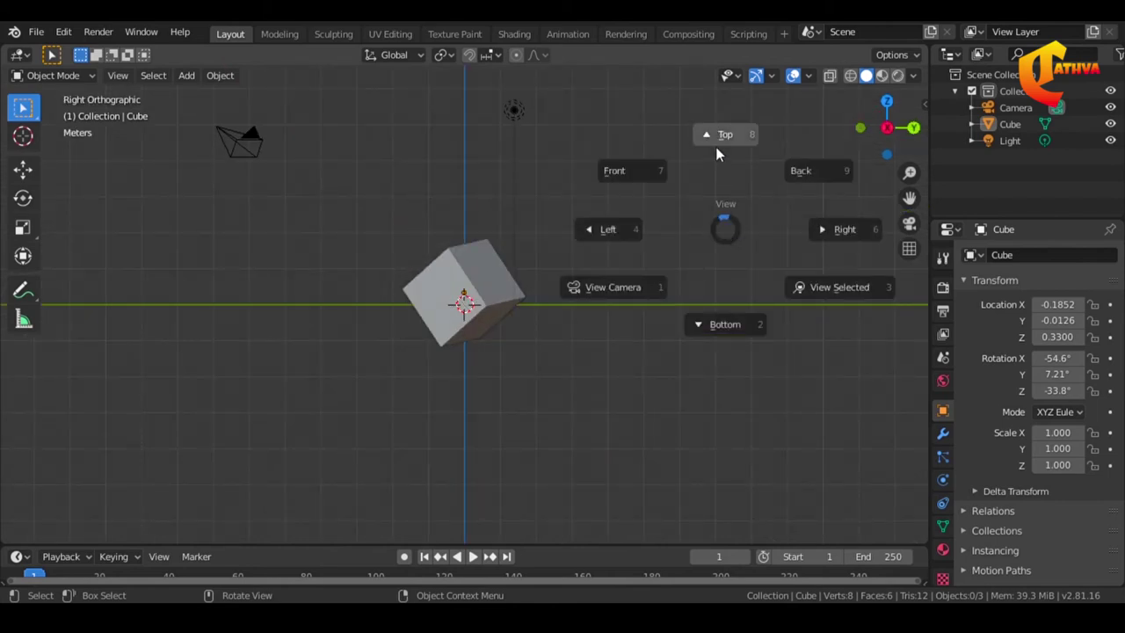
middle_click_drag(716, 148, 716, 151)
key("KP_7")
key("grave")
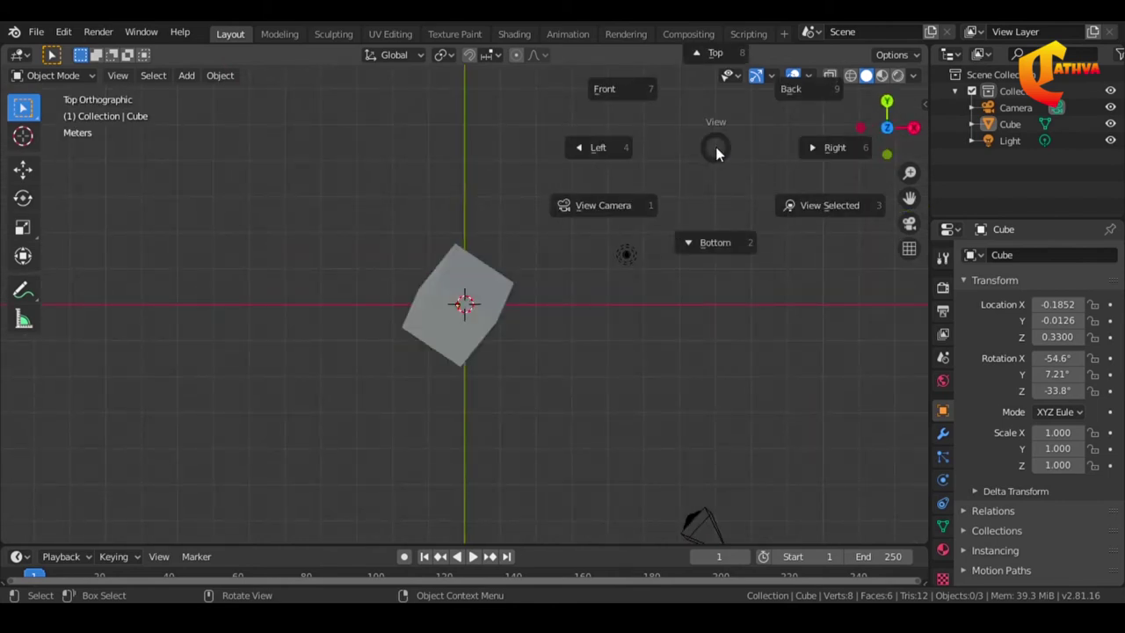
left_click(603, 89)
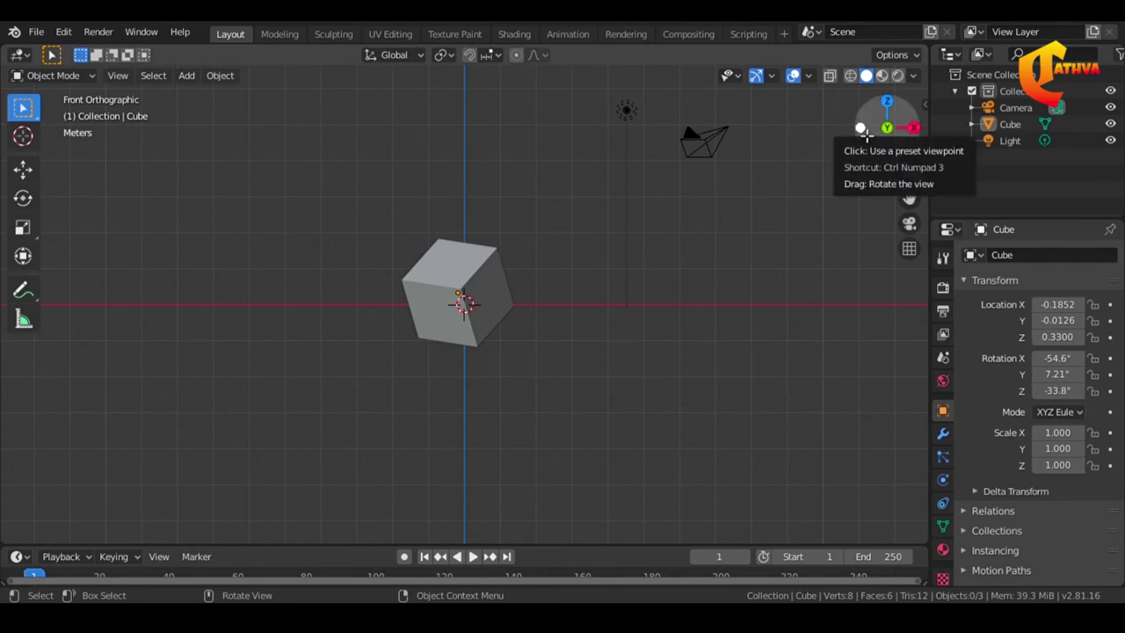
left_click_drag(865, 132, 747, 177)
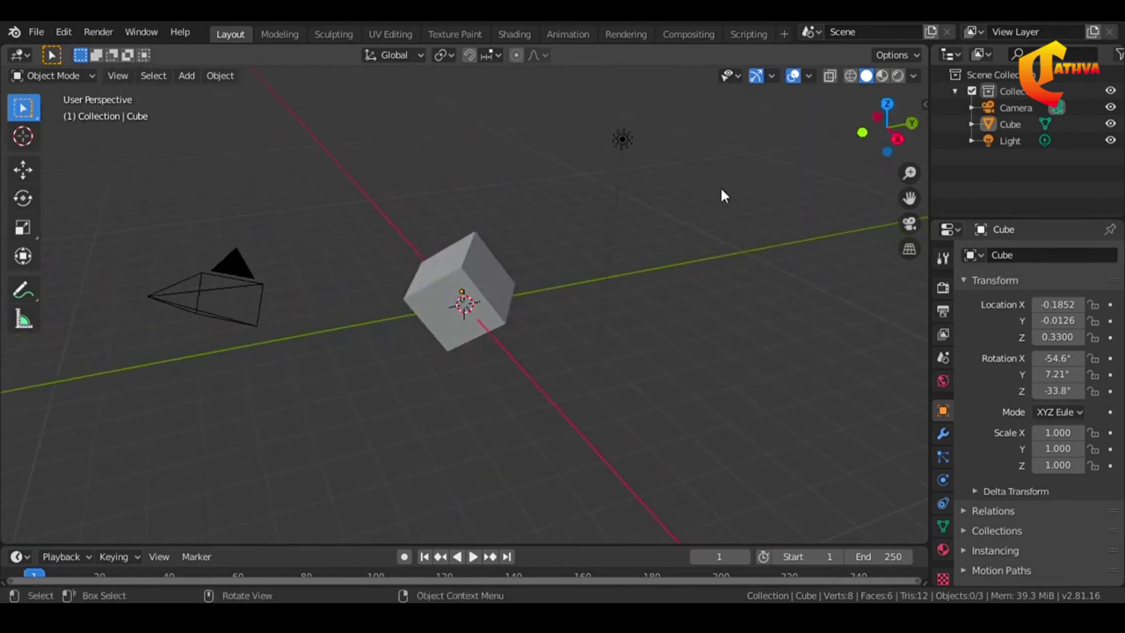
scroll(721, 195, "down", 2)
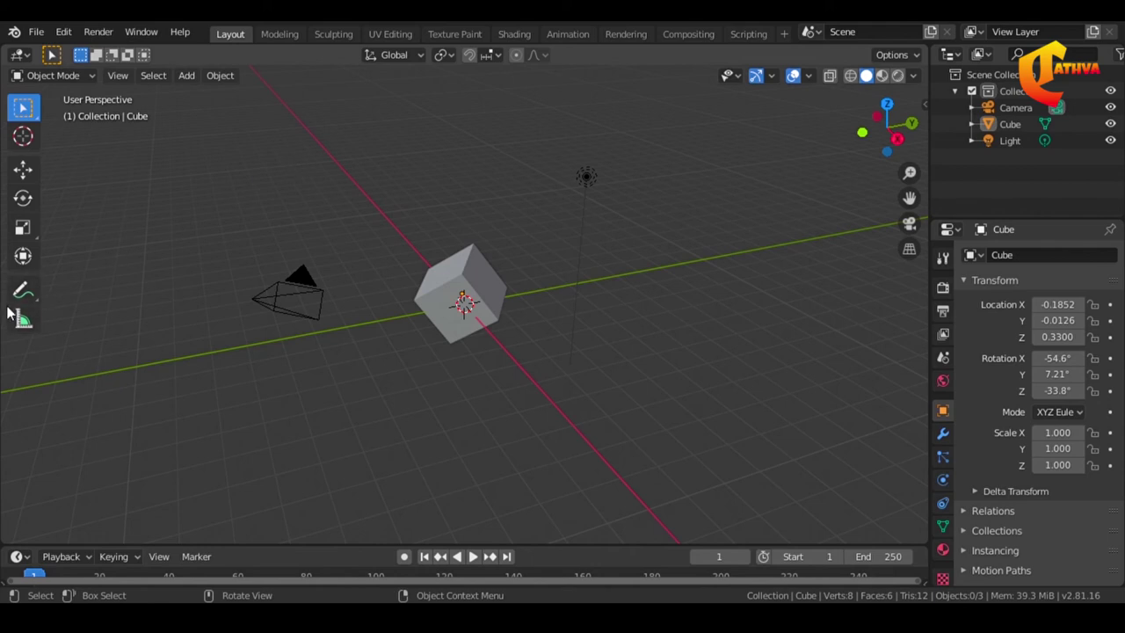
left_click(55, 79)
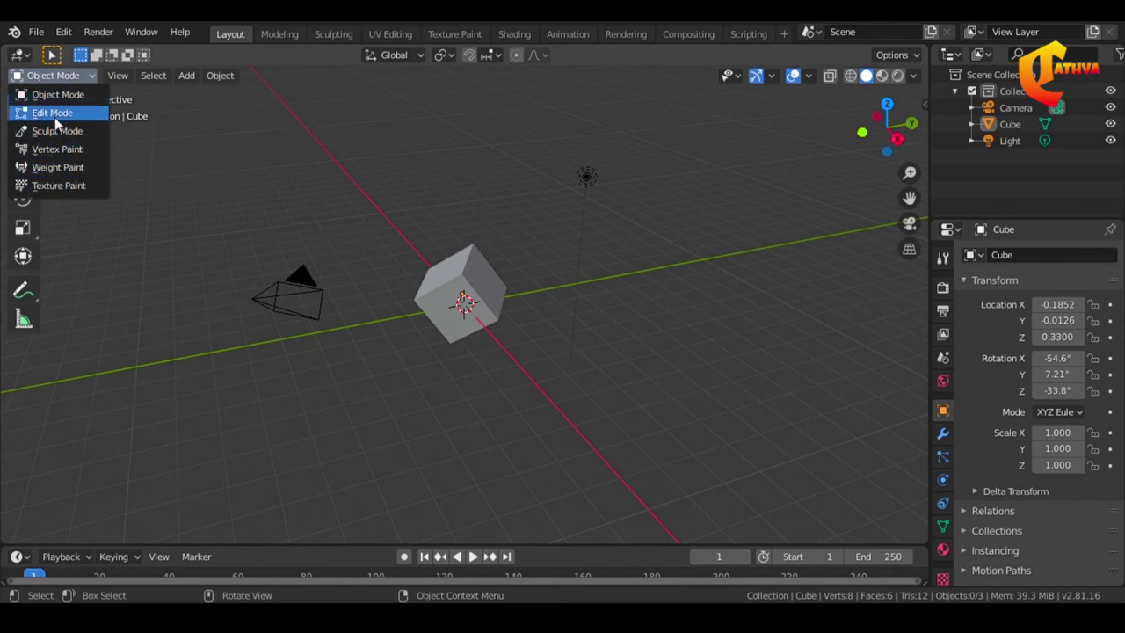
Switch the cube from Object Mode into Edit Mode
left_click(68, 75)
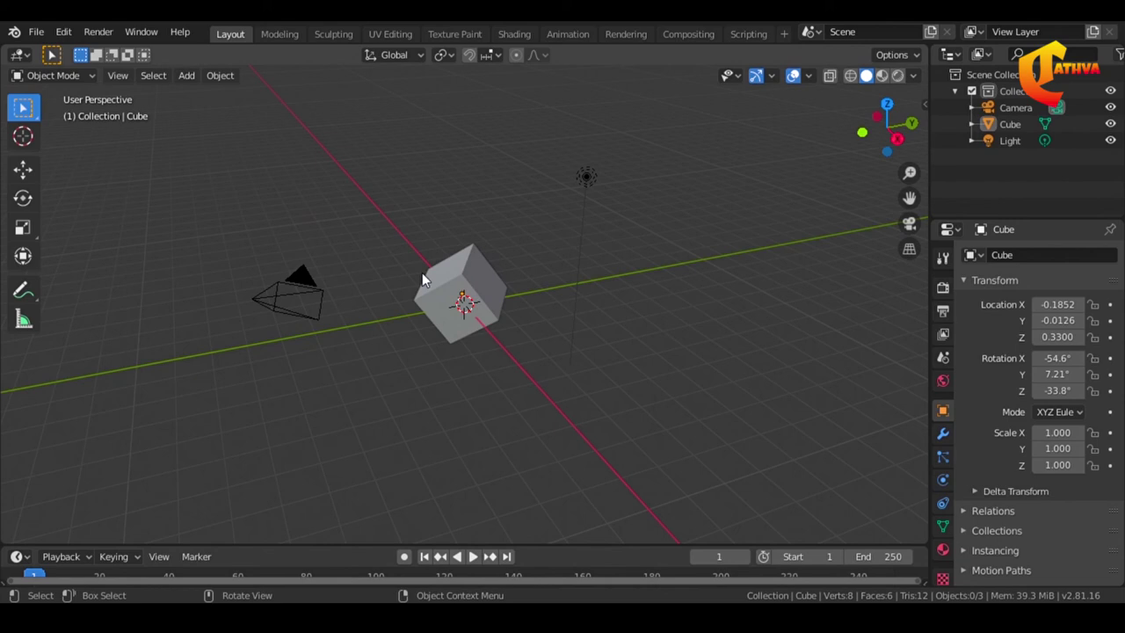
left_click(37, 76)
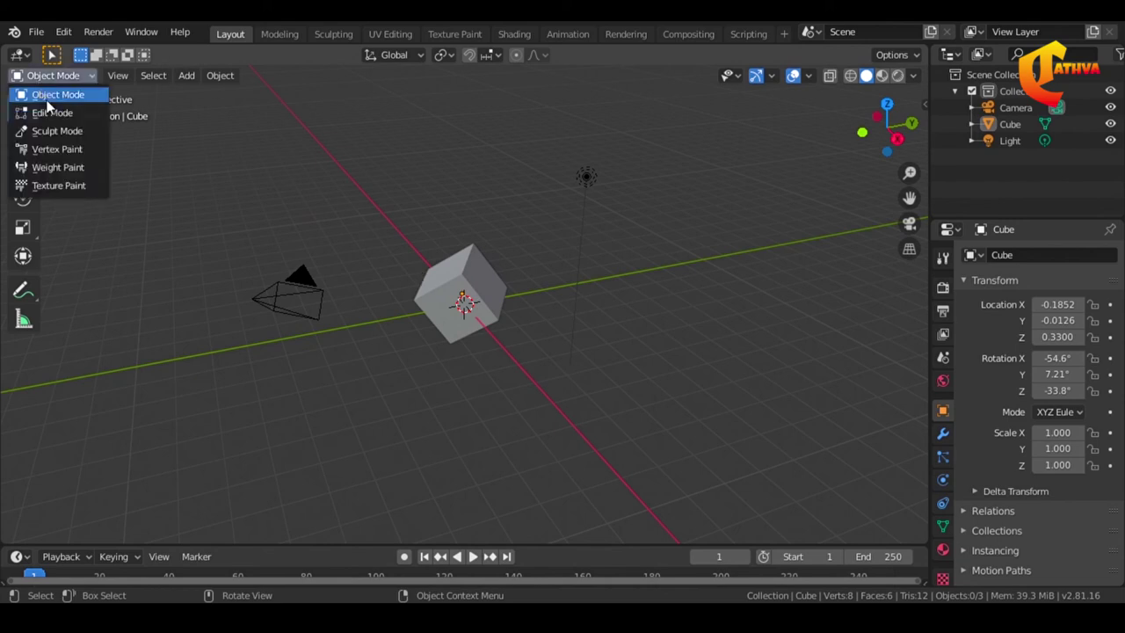
left_click(51, 114)
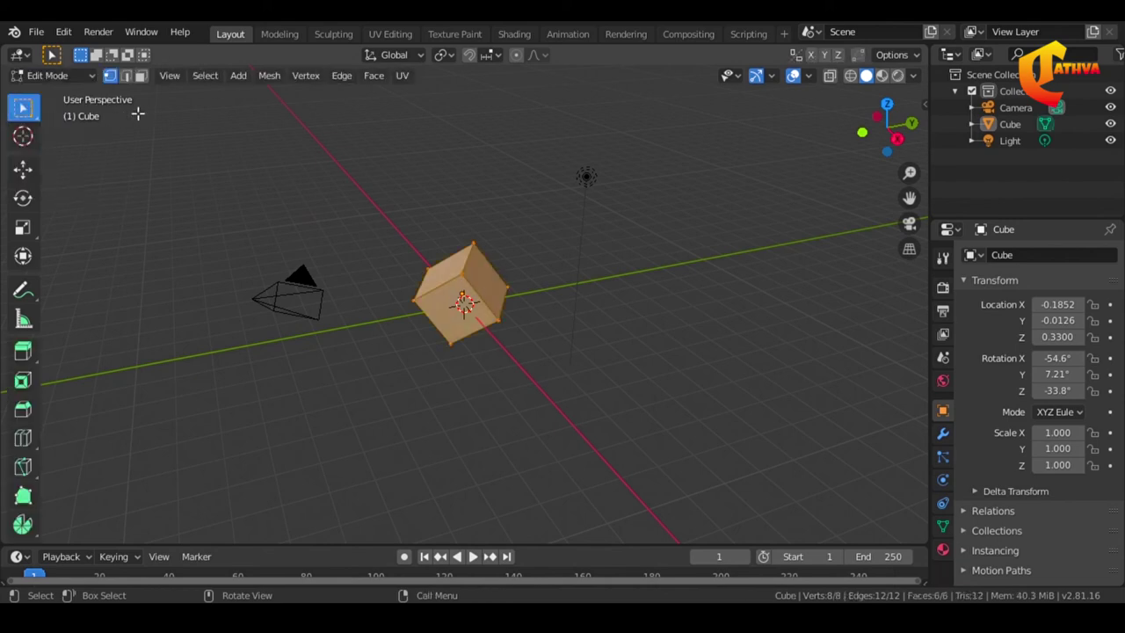
Raise the cube's top vertex into a spike, undo it, and return to Object Mode
left_click(475, 246)
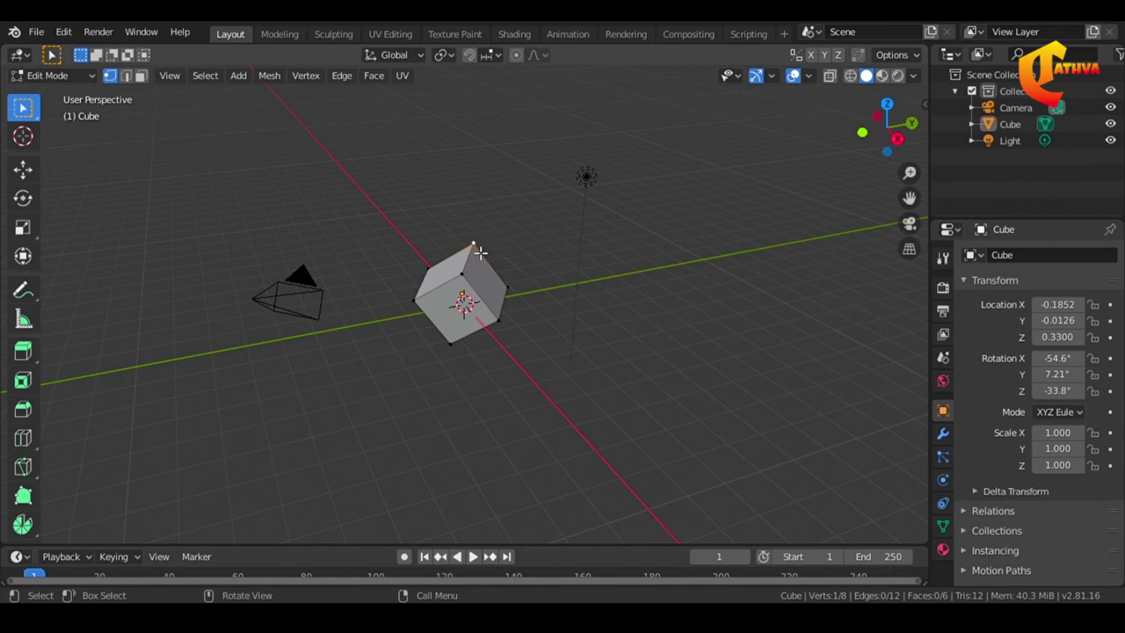
key("g")
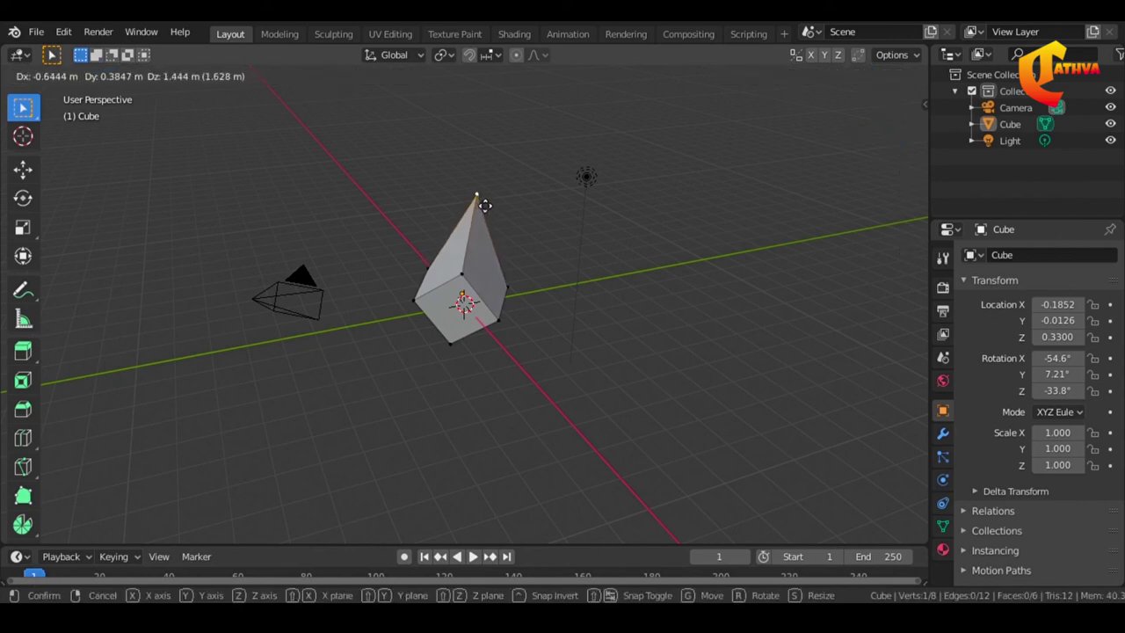
left_click(484, 205)
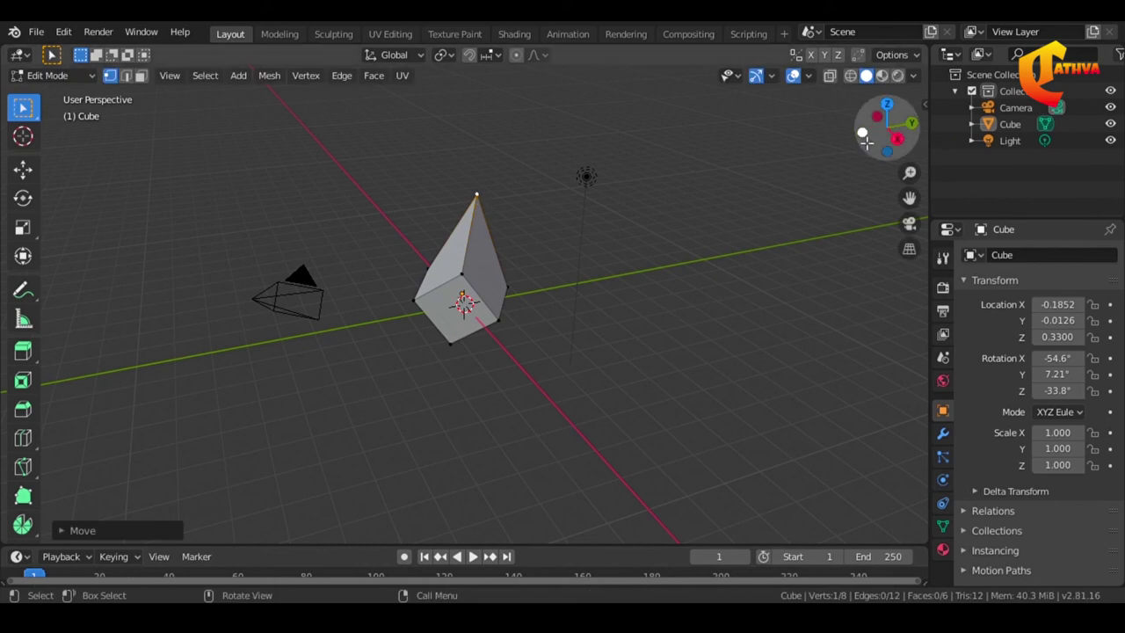
mouse_move(865, 139)
left_mouse_down()
mouse_move(912, 122)
mouse_move(846, 136)
mouse_move(854, 139)
left_mouse_up()
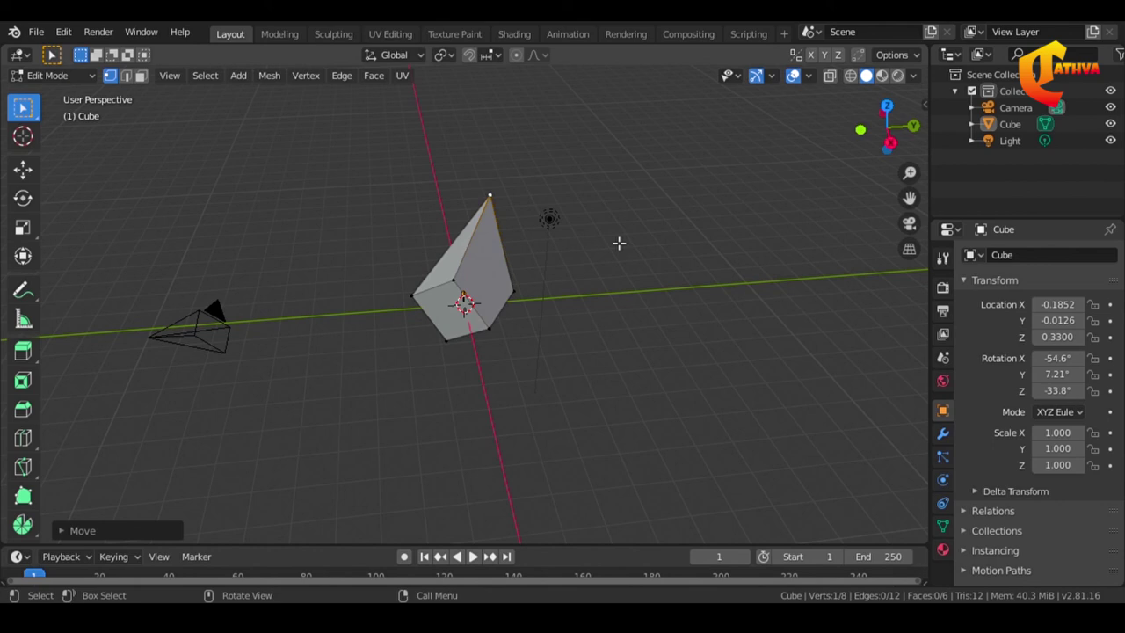
key("ctrl+z")
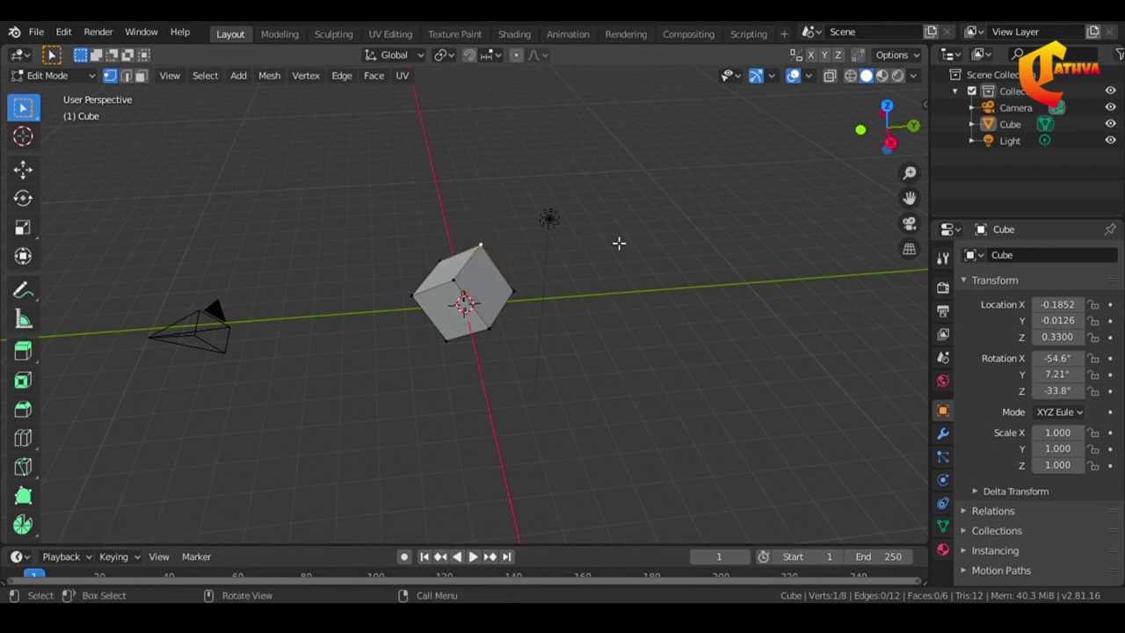
left_click(50, 75)
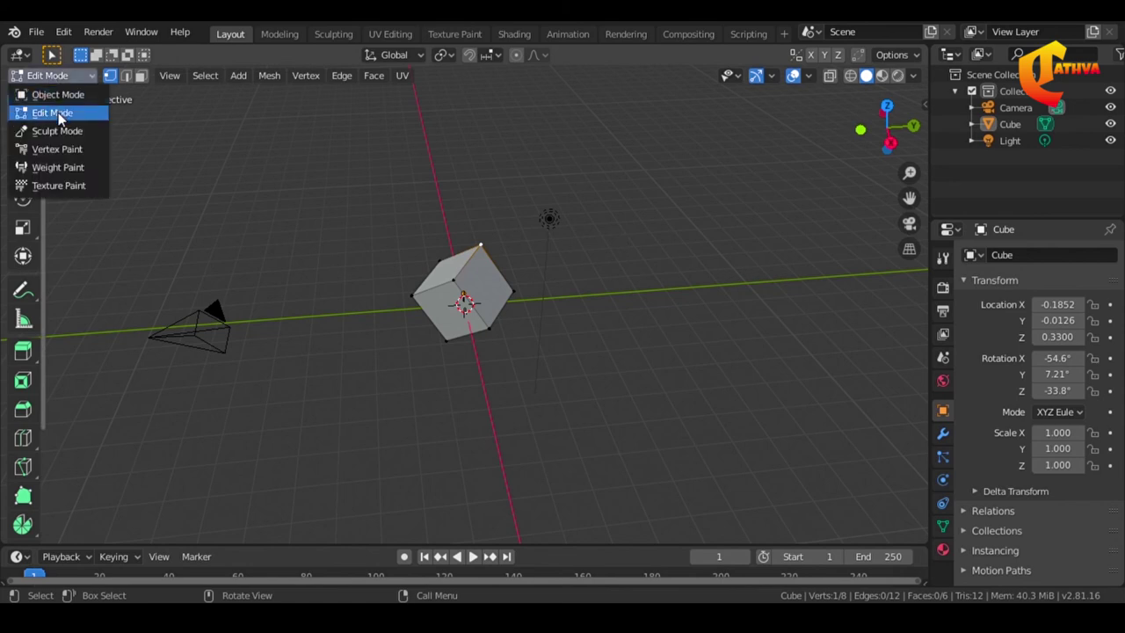
left_click(58, 95)
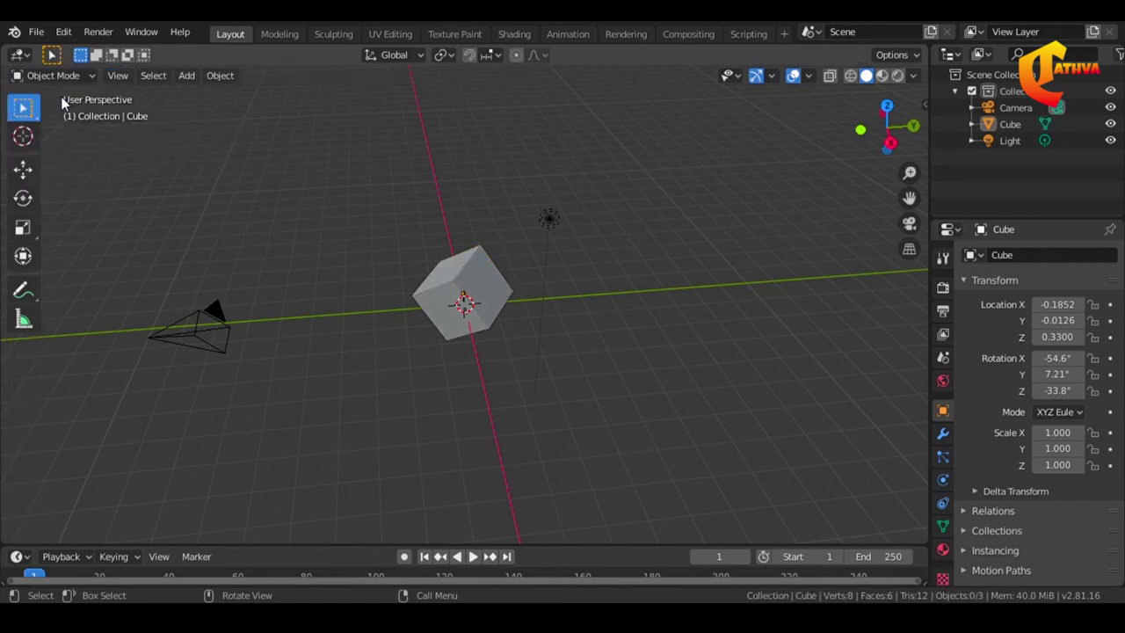